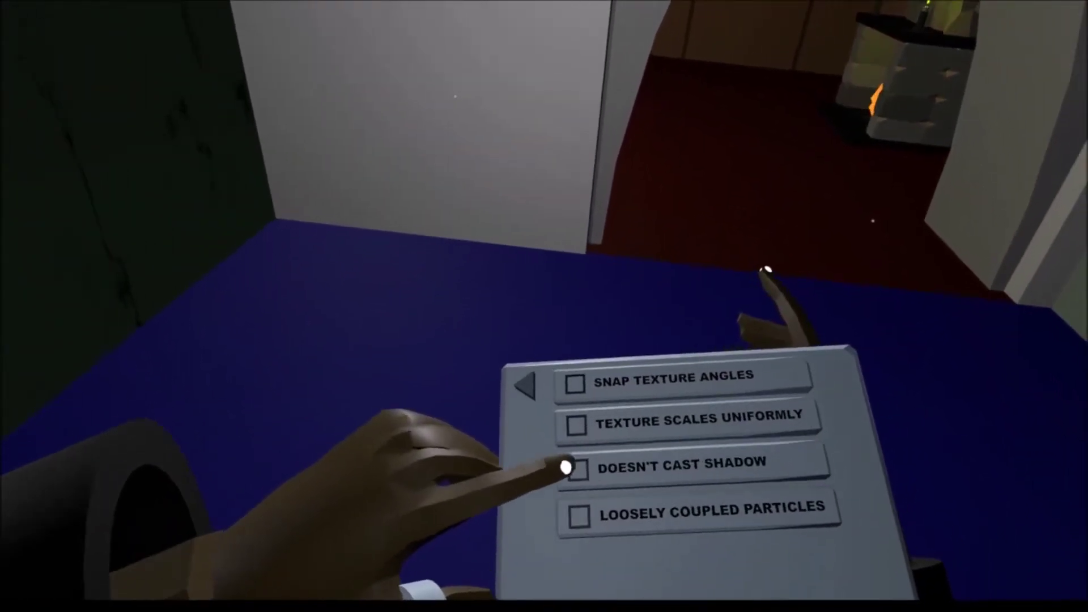
Tick Doesn't Cast Shadow for the part and switch to another settings page
left_click(577, 467)
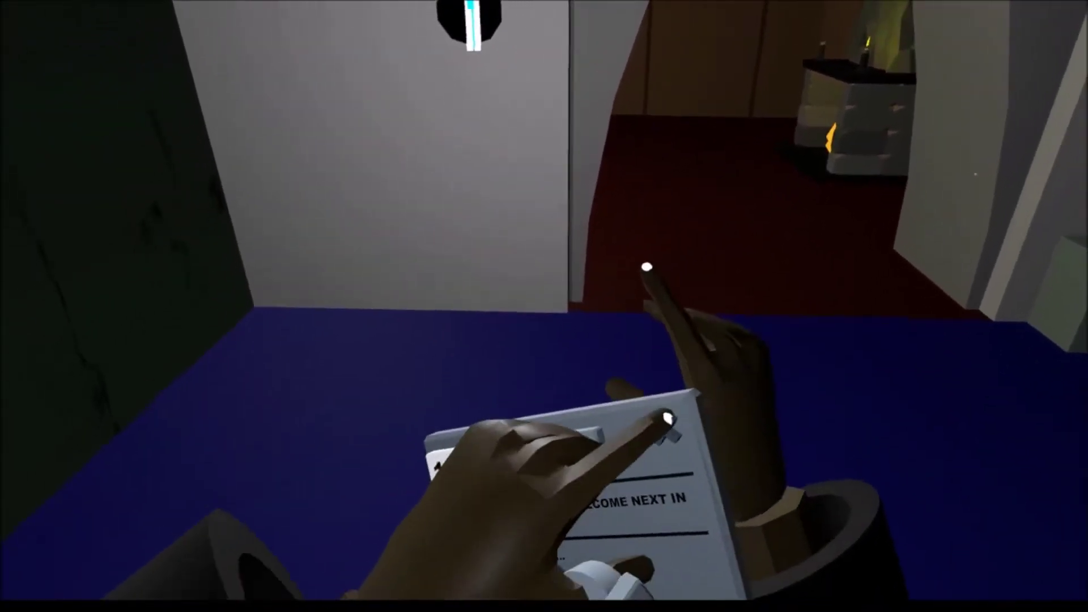
left_click(668, 418)
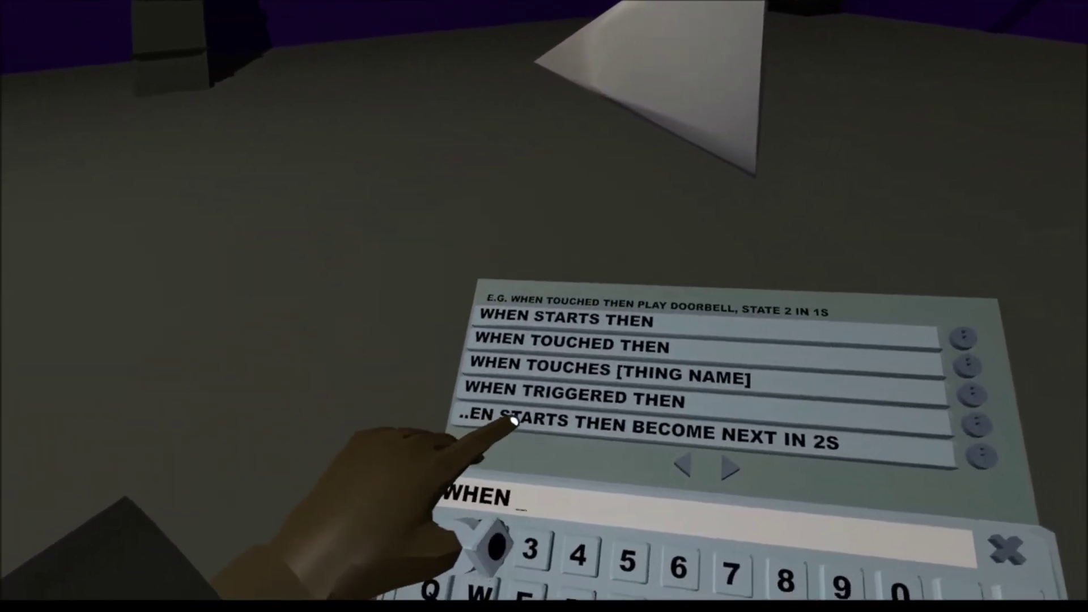
Give state 3 a become-next-in-2s rule, then add a fourth state with a become-next rule
left_click(504, 434)
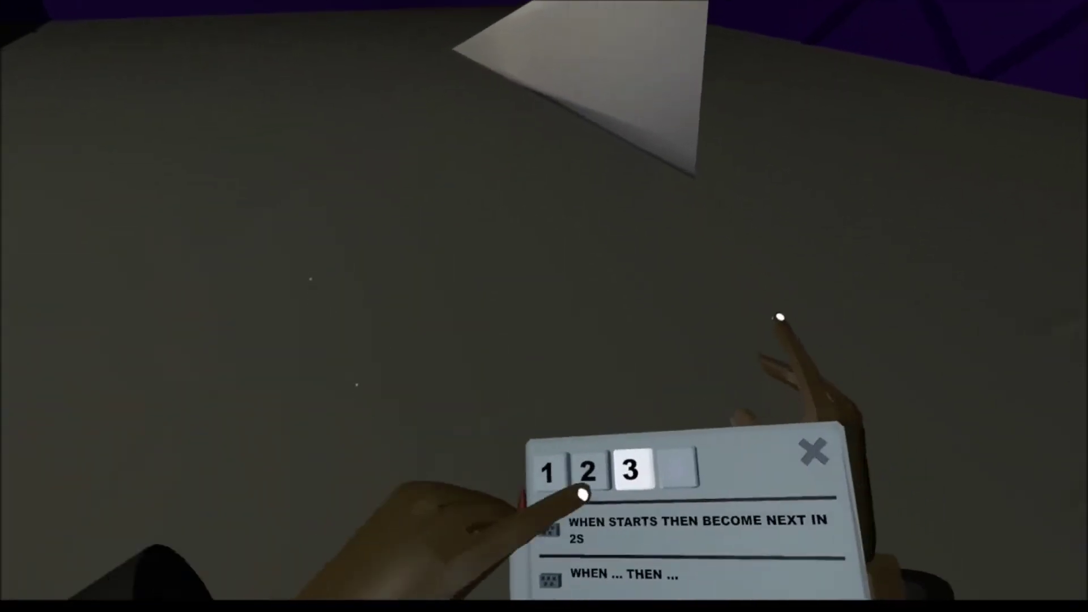
left_click(621, 531)
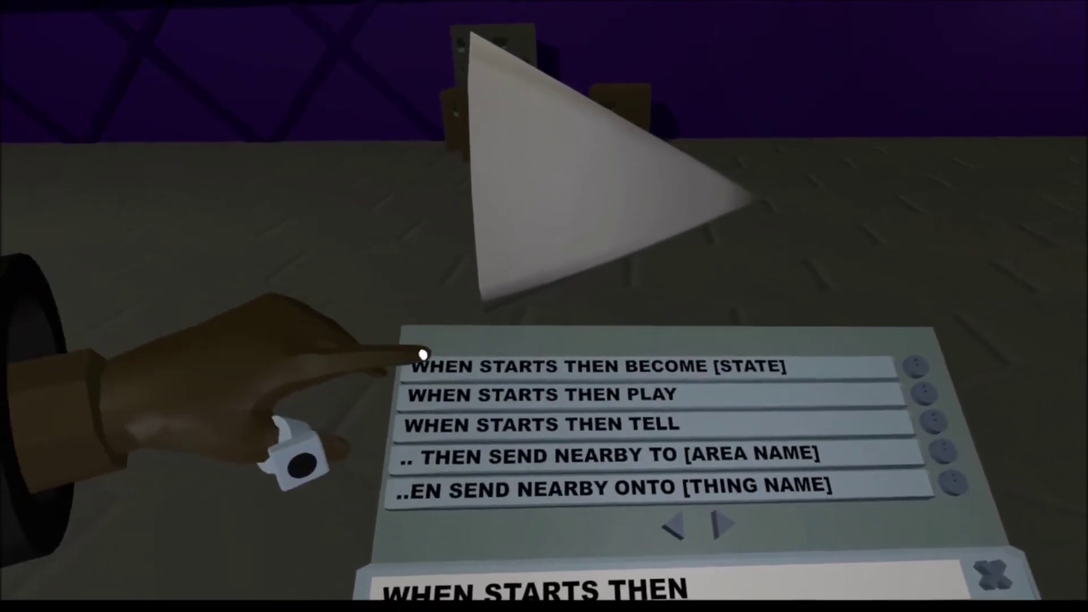
left_click(422, 364)
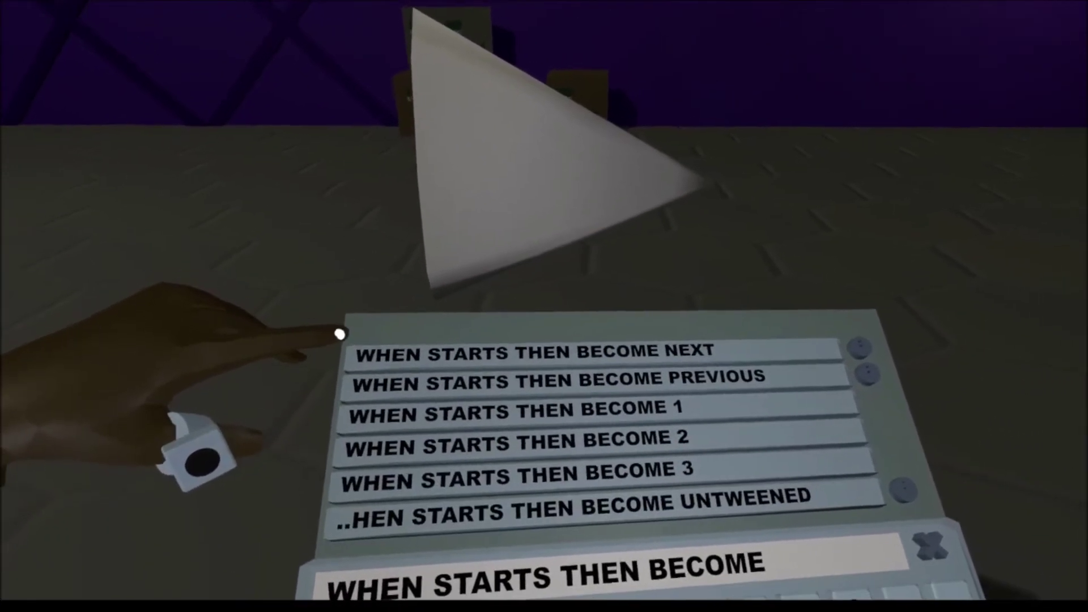
left_click(358, 351)
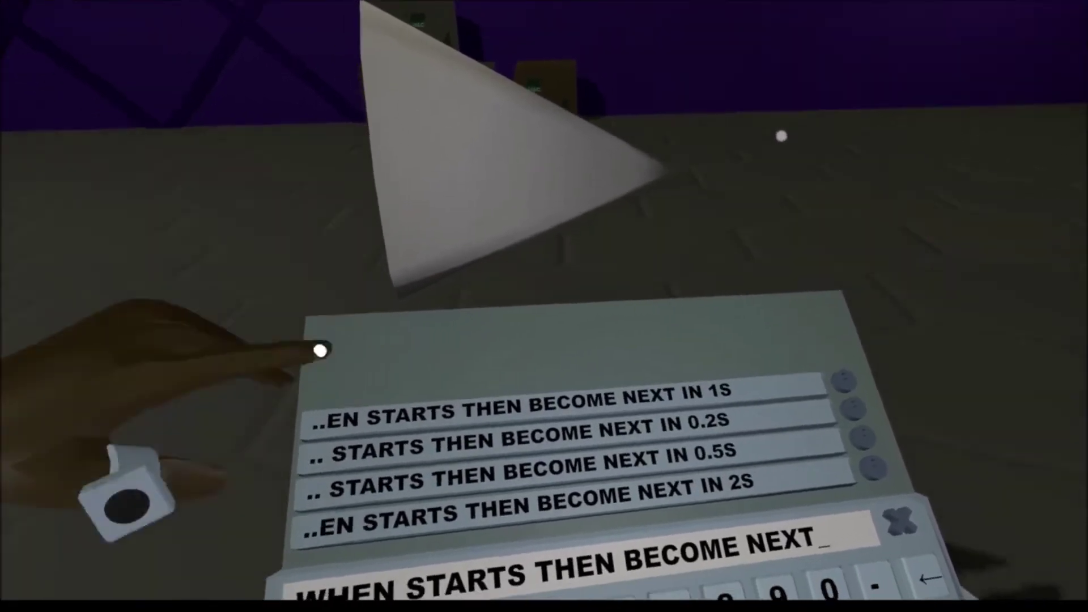
left_click(420, 492)
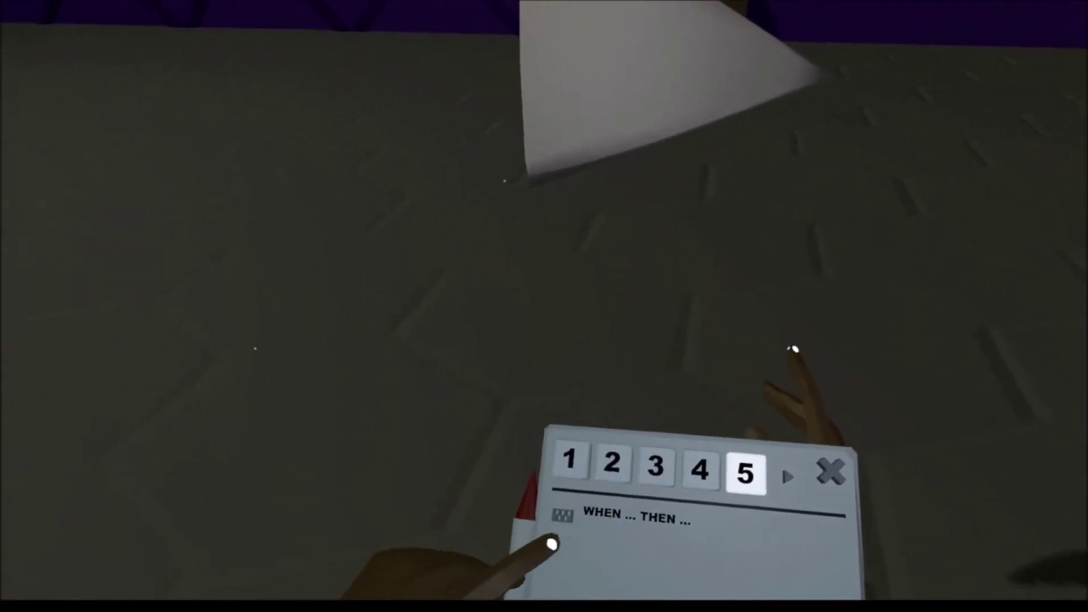
Write and save the cone rule 'when starts then become next in 10s'
left_click(536, 550)
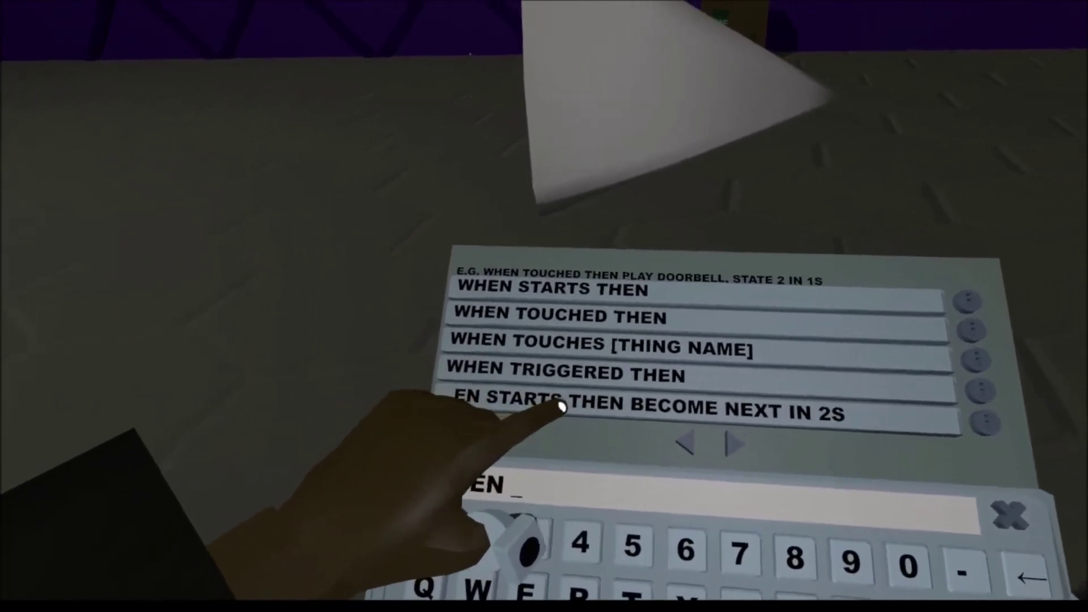
left_click(562, 407)
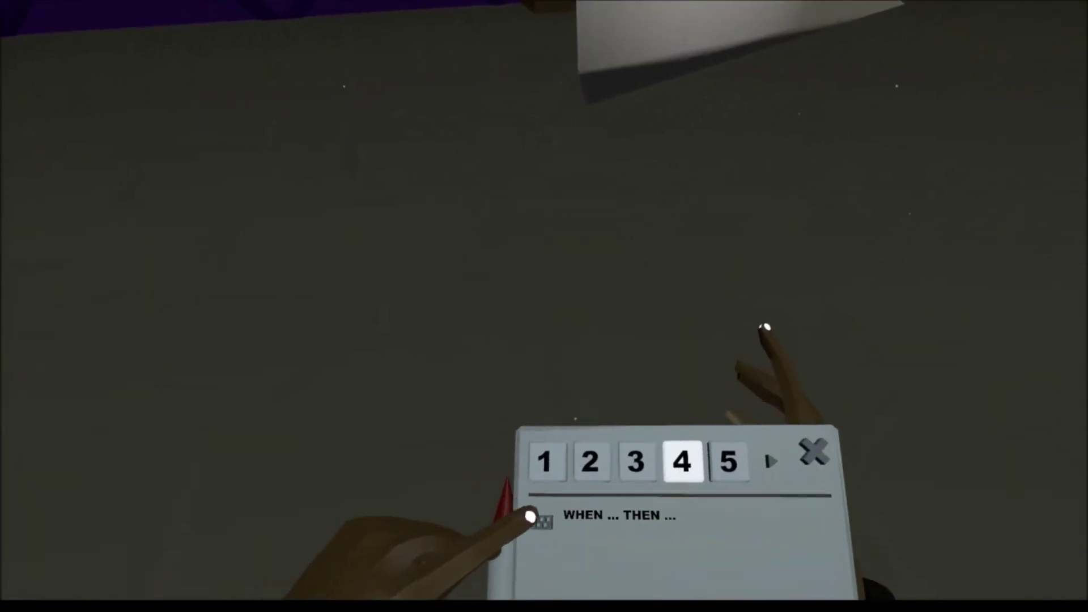
left_click(531, 515)
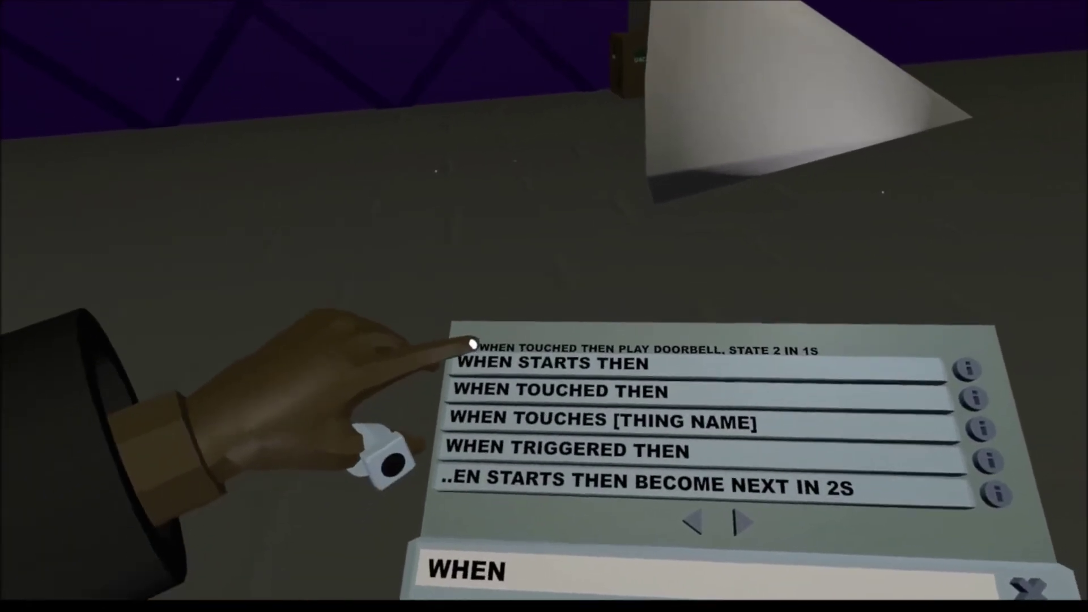
left_click(463, 341)
left_click(408, 340)
left_click(340, 344)
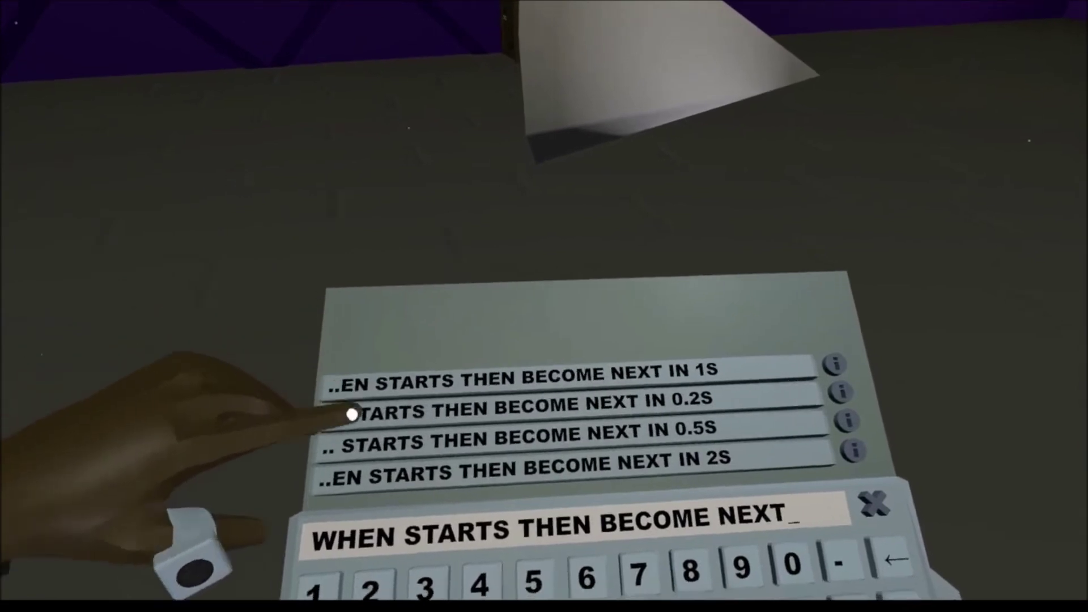
left_click(450, 357)
left_click(723, 472)
left_click(630, 486)
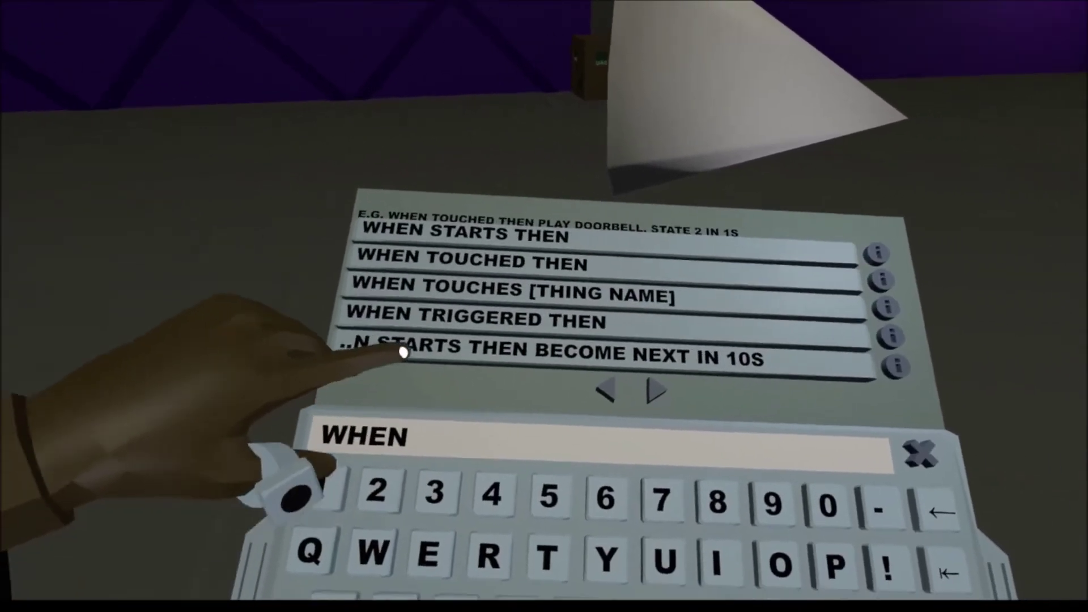
left_click(477, 353)
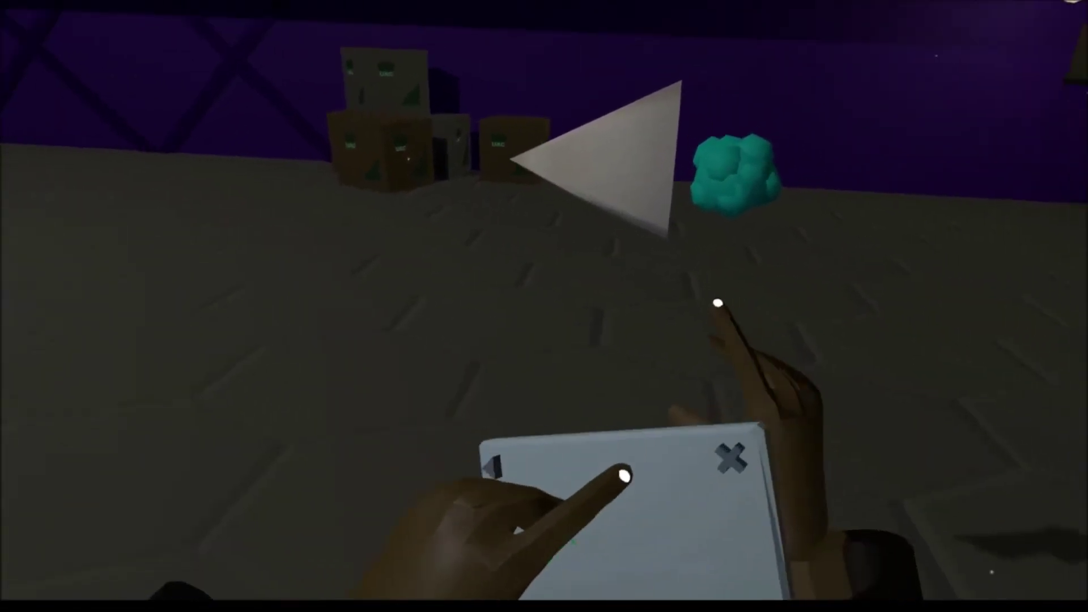
Return from the sub-things page to the cone's main editing page
left_click(629, 468)
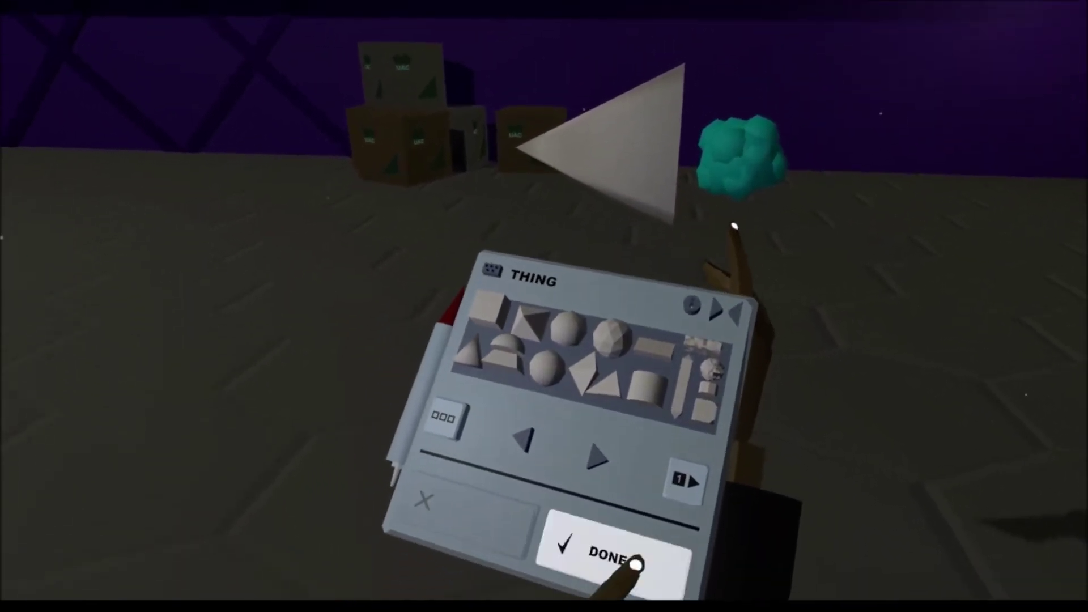
Close the cone editor with DONE, leaving the triangle and teal fleb in the lab
left_click(634, 559)
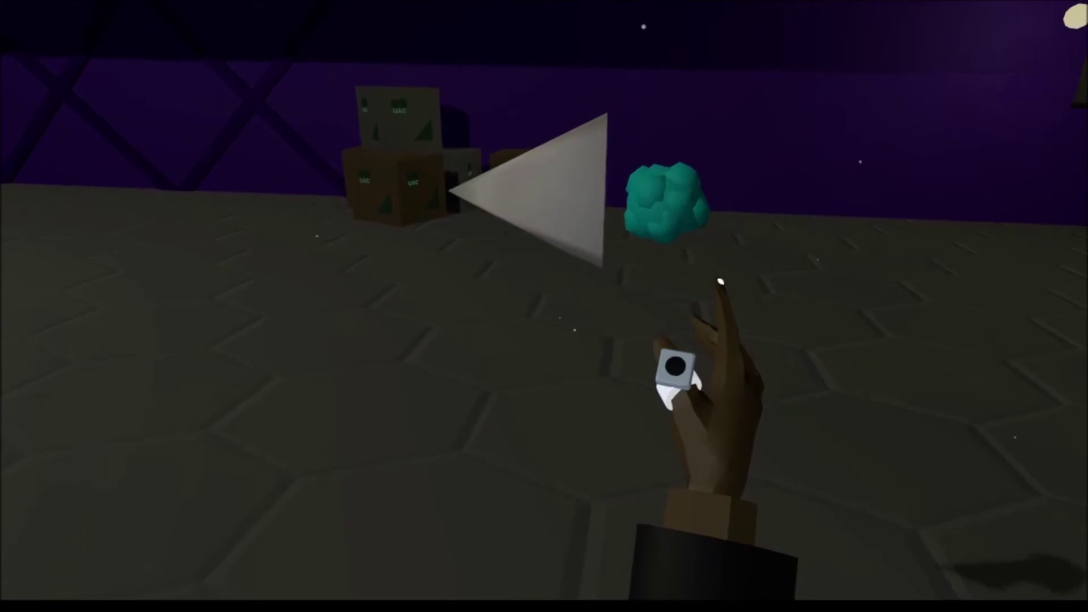